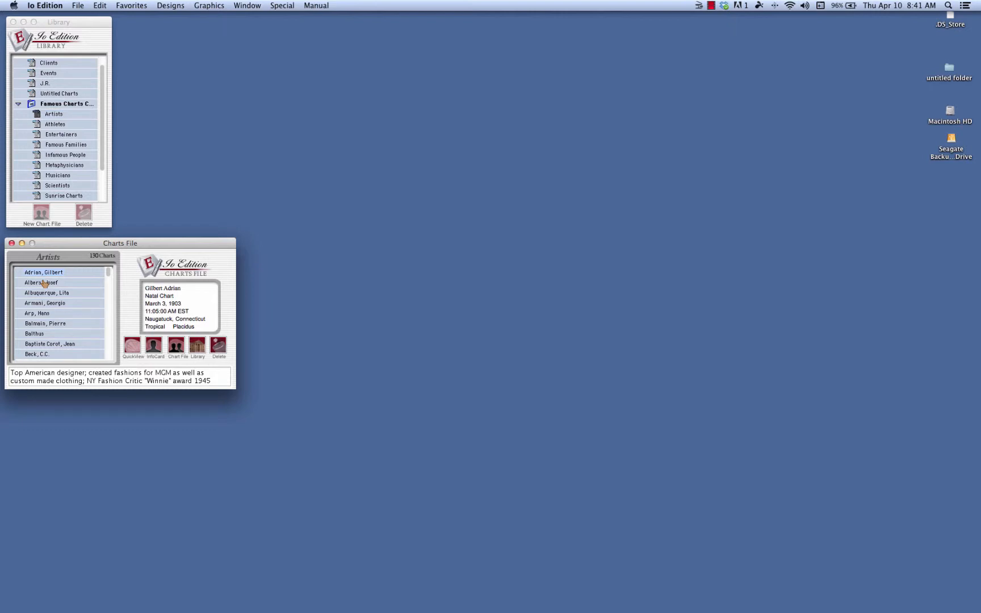
Set up a composite chart combining Lita Albuquerque and Hans Arp from the Artists charts file.
click(286, 7)
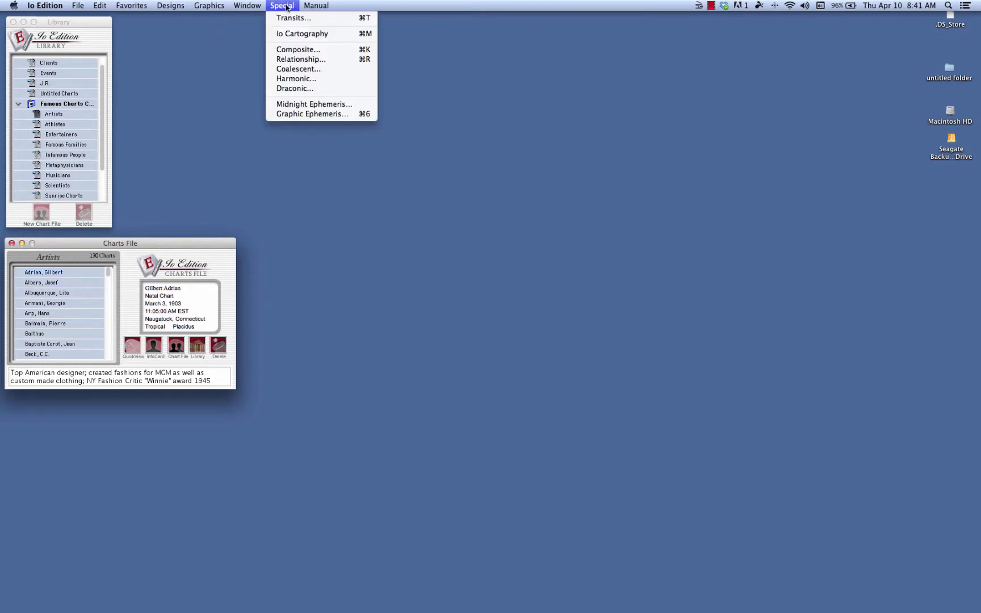
click(294, 51)
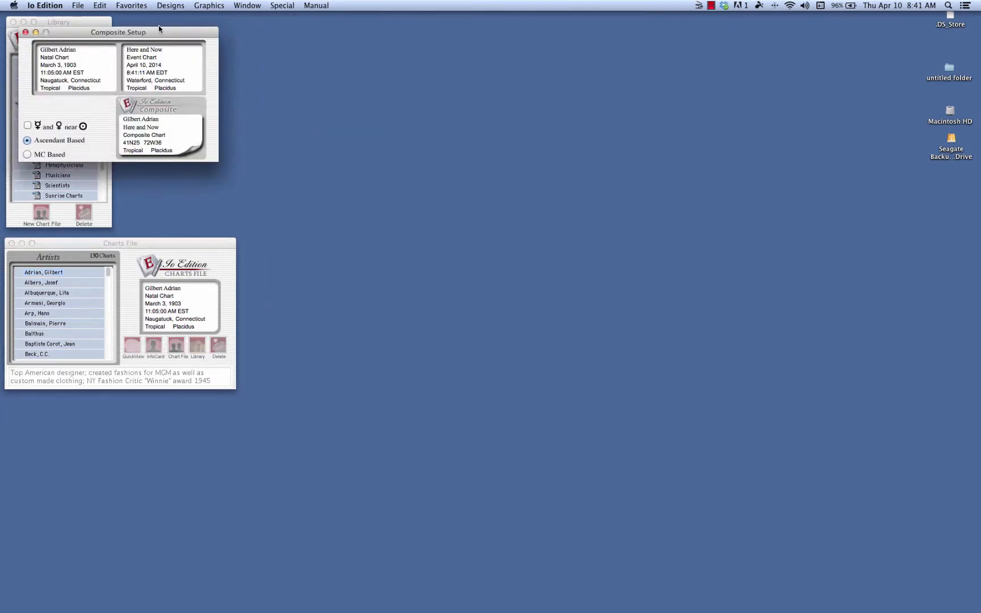
drag(157, 33, 459, 52)
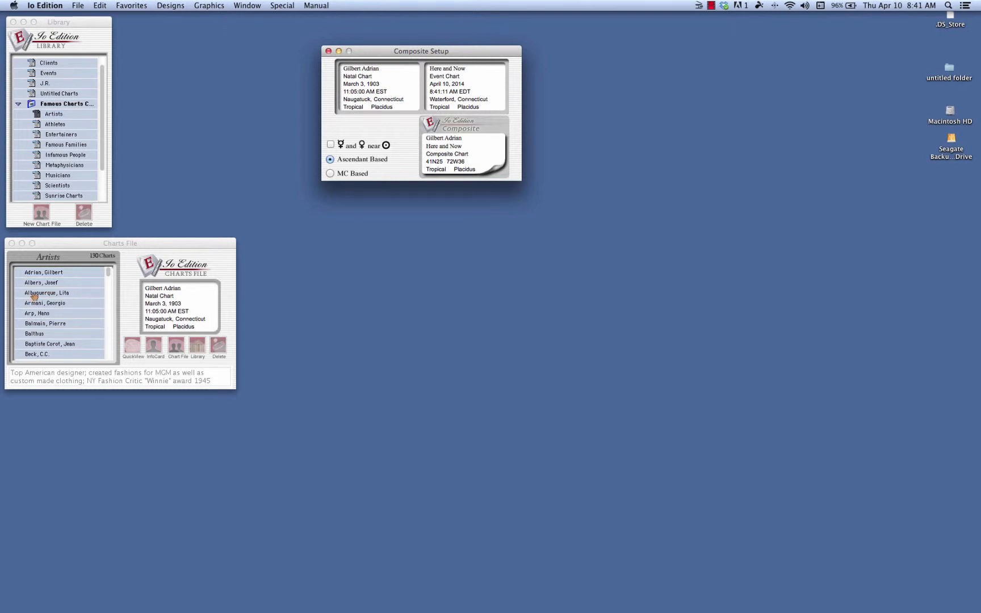
drag(34, 296, 358, 81)
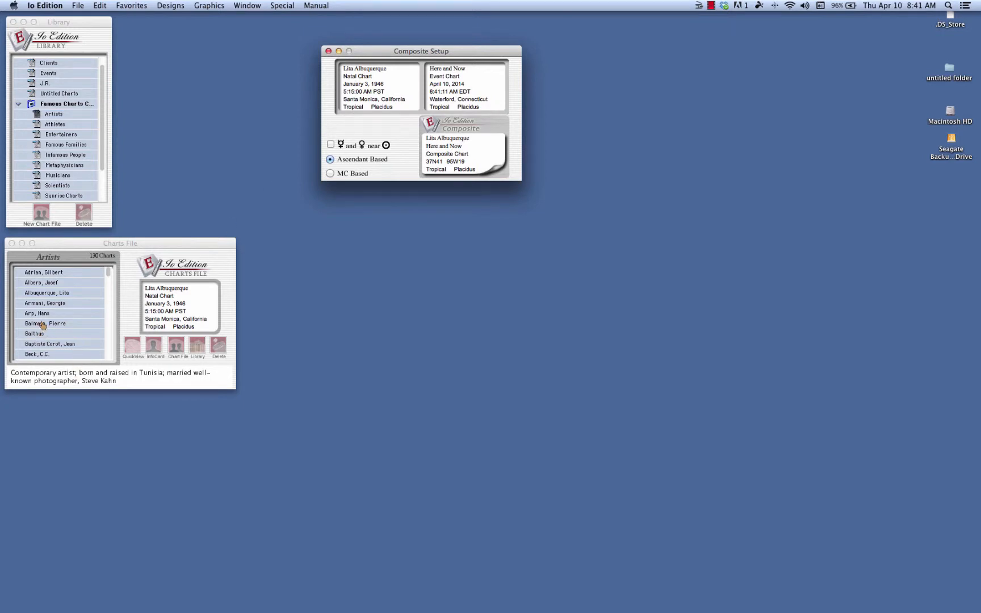
drag(37, 314, 354, 52)
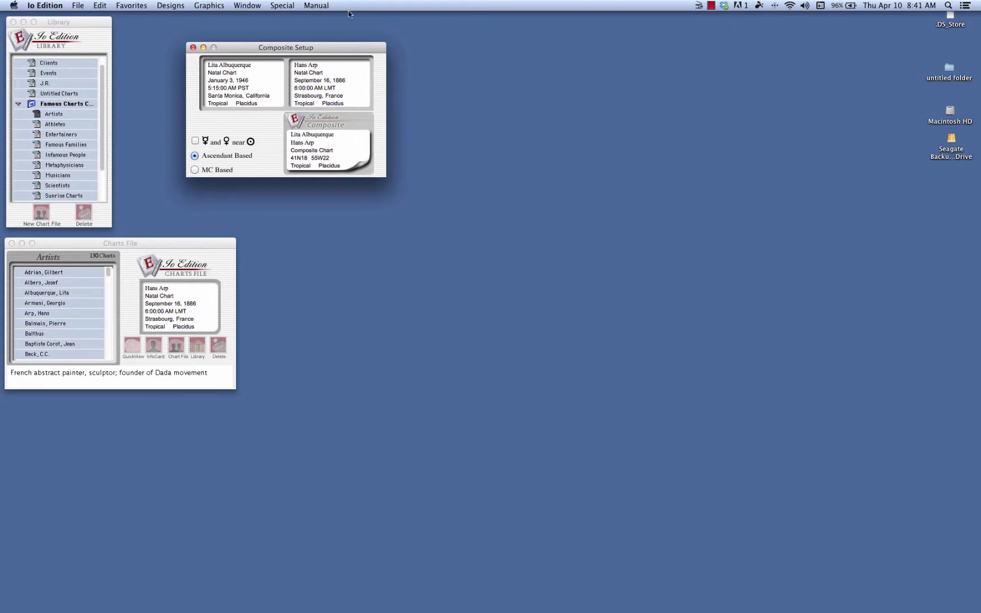
drag(348, 50, 292, 46)
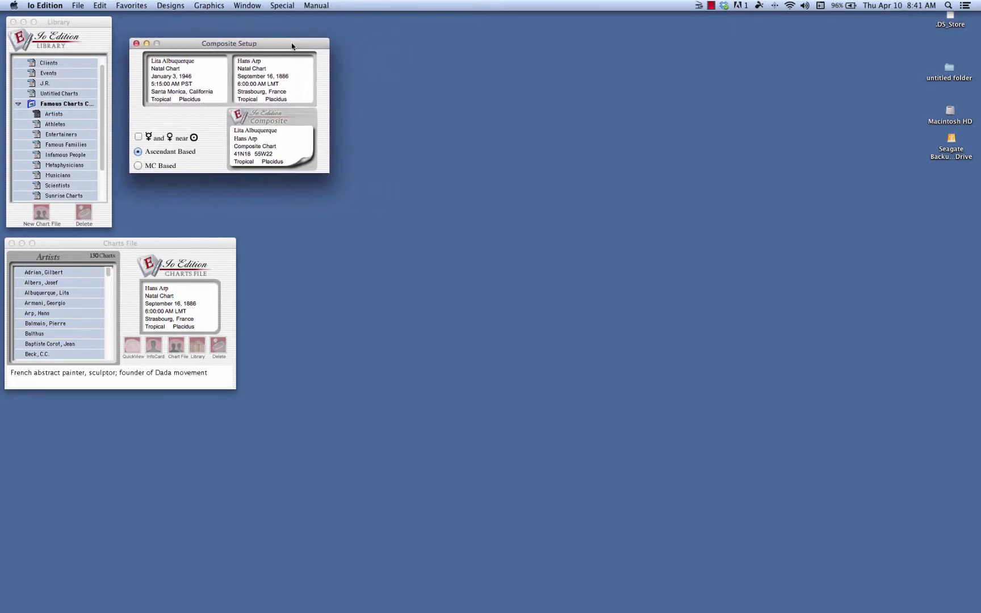
Open a transit search and assign the Albuquerque and Arp composite chart to it.
click(282, 6)
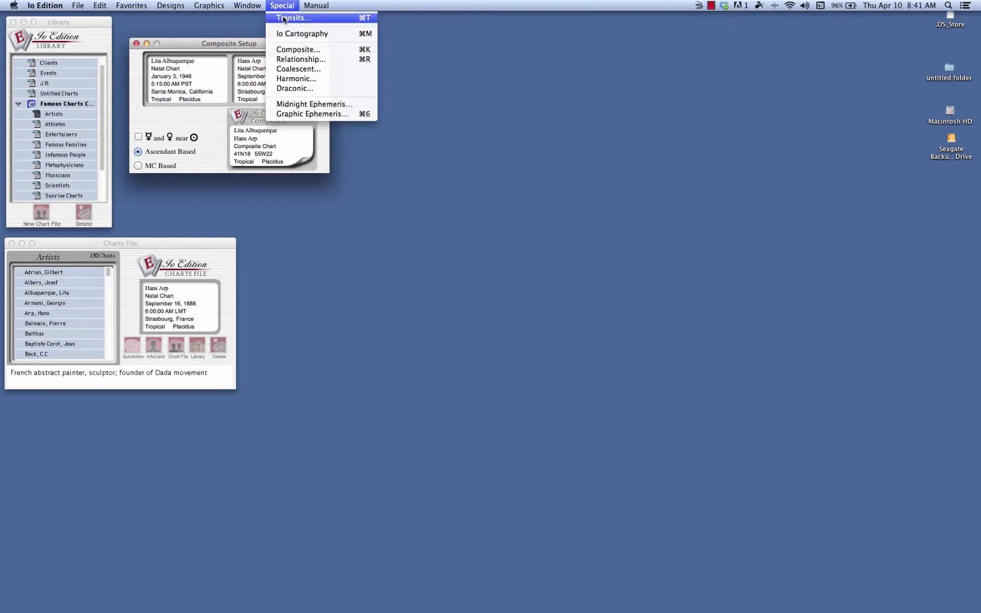
click(283, 18)
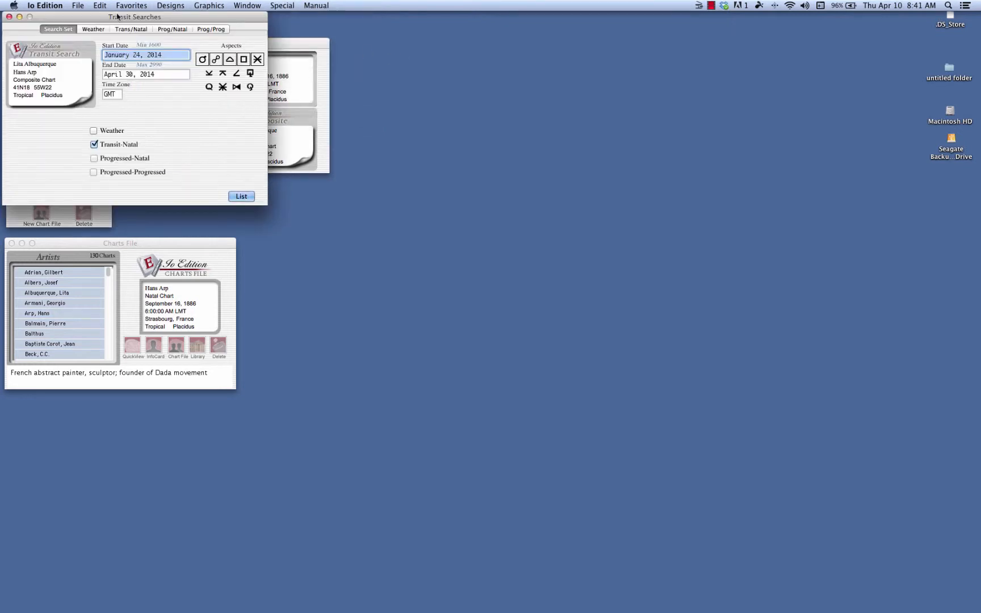
drag(90, 12, 437, 39)
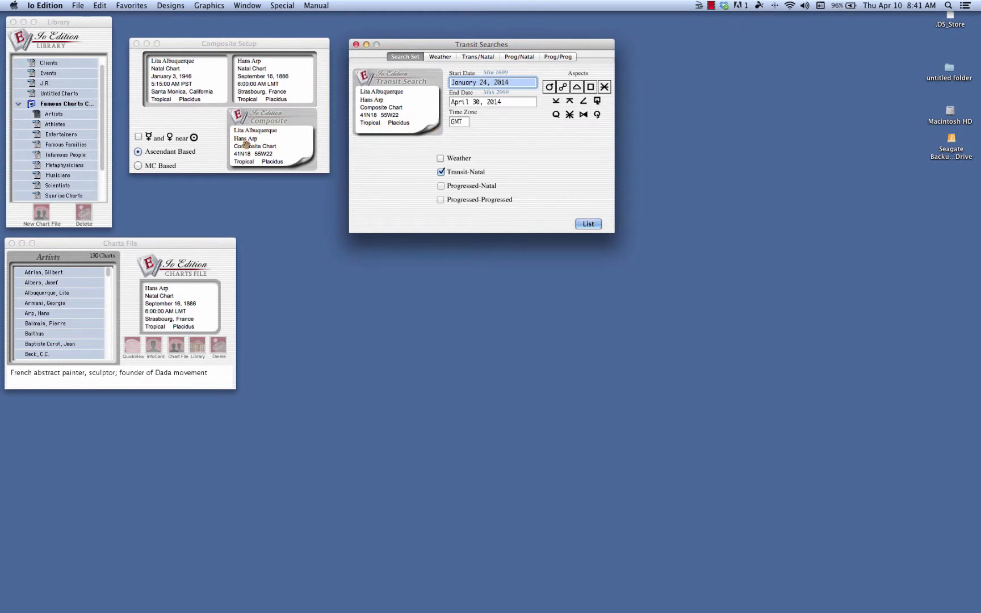
drag(245, 149, 383, 102)
Set the transit search to start on August 1, 2014 and end on August 1, 2015.
click(515, 83)
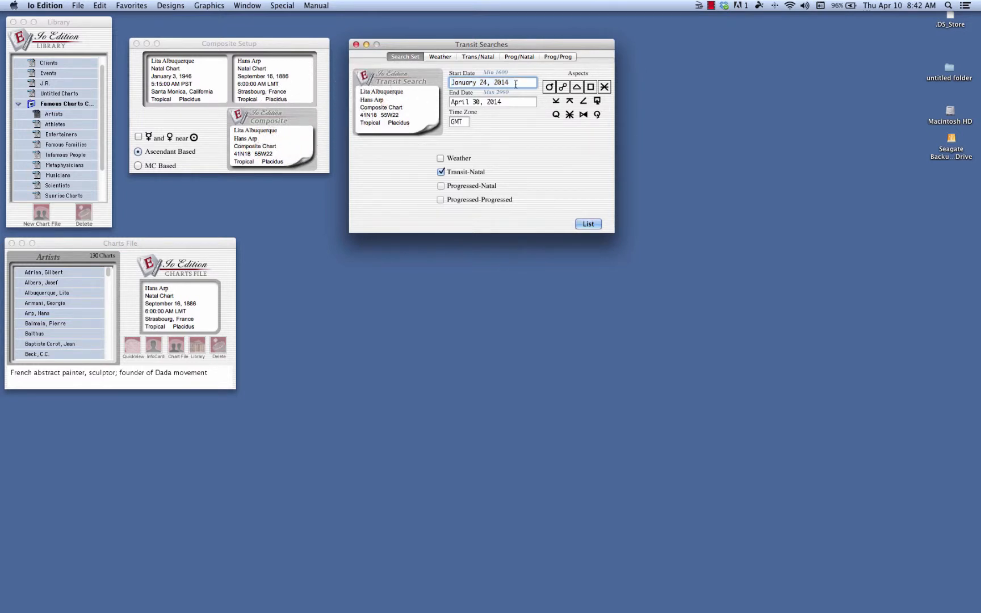
drag(515, 83, 427, 81)
text(August 1 2014)
key(Tab)
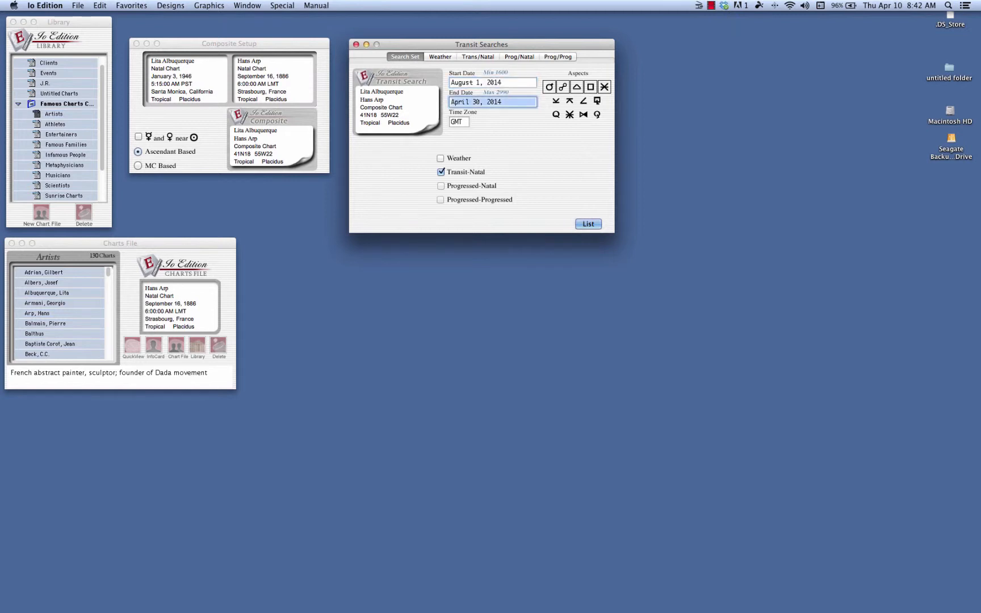
text(August)
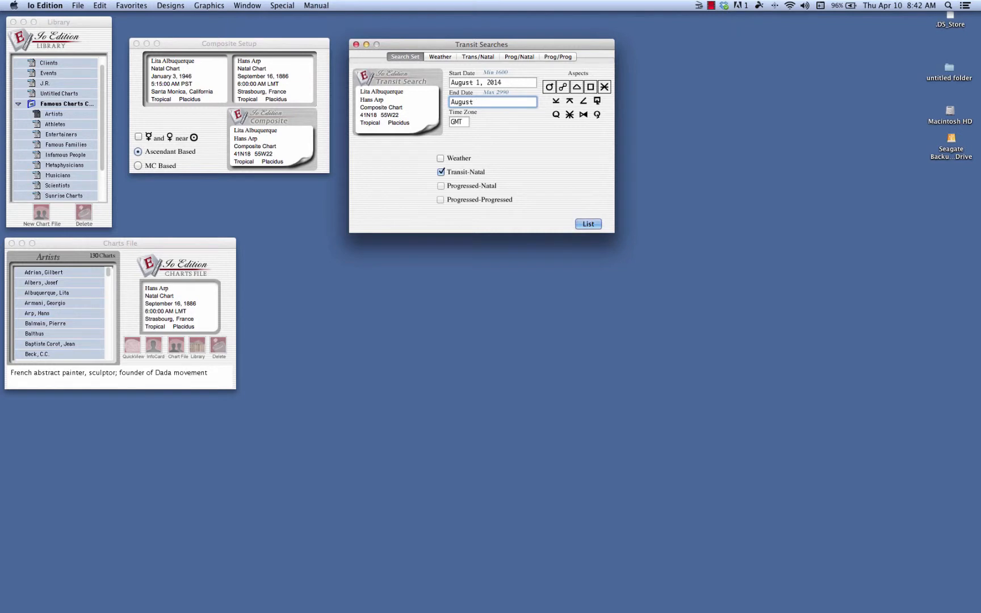
text( 1 2015)
Set the search's time zone to PDT and show the transit-to-natal settings.
double_click(462, 122)
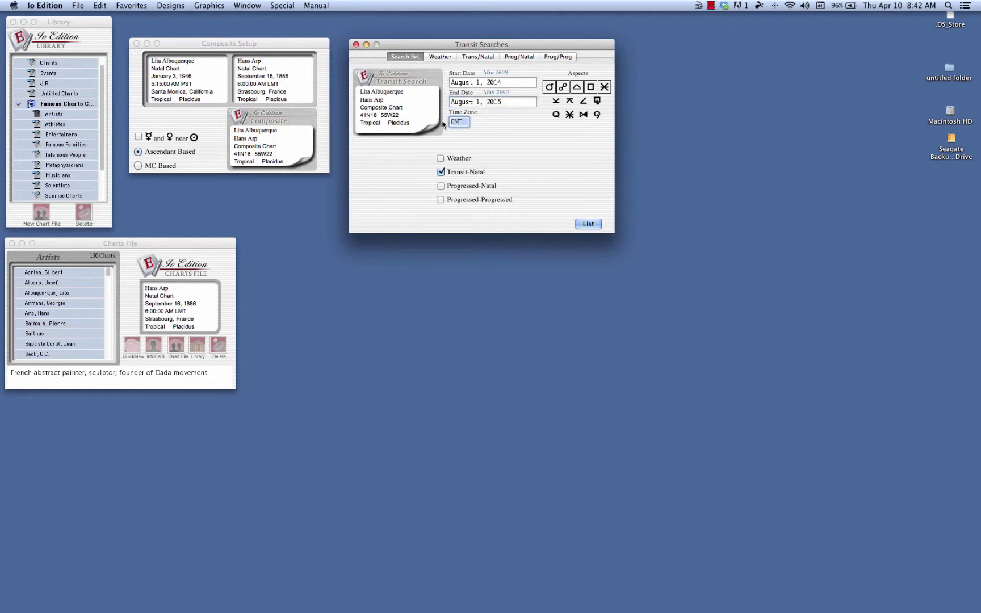
text(PDT)
click(479, 58)
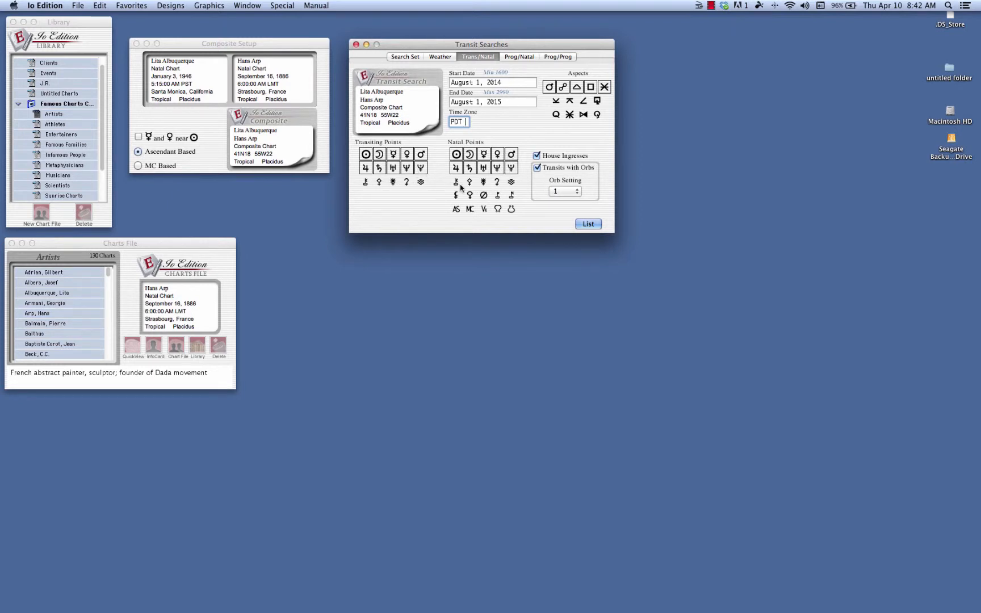
click(457, 210)
click(458, 209)
click(558, 103)
click(569, 102)
click(583, 101)
click(597, 102)
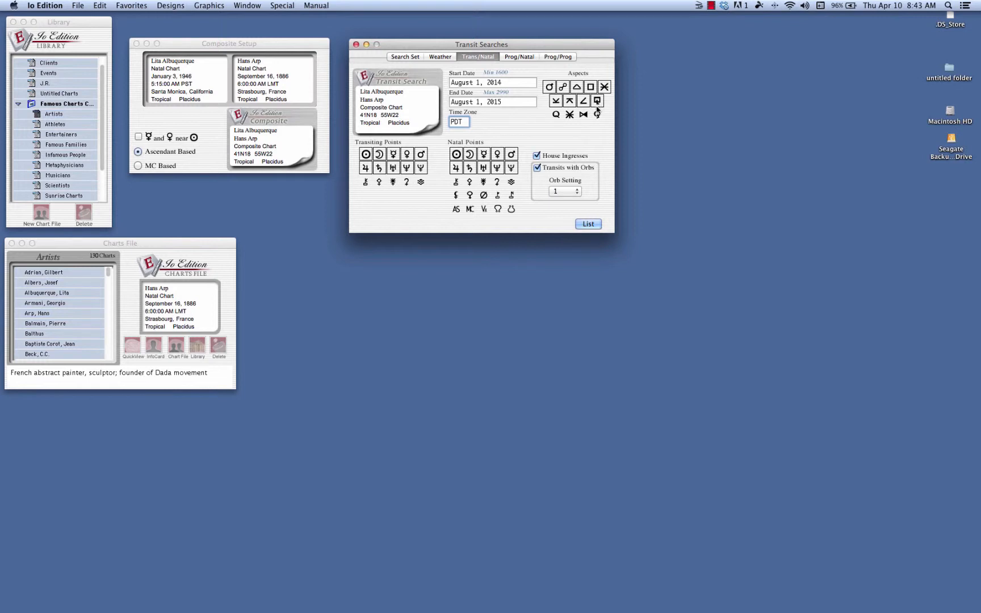
click(596, 103)
click(583, 102)
click(569, 101)
click(556, 102)
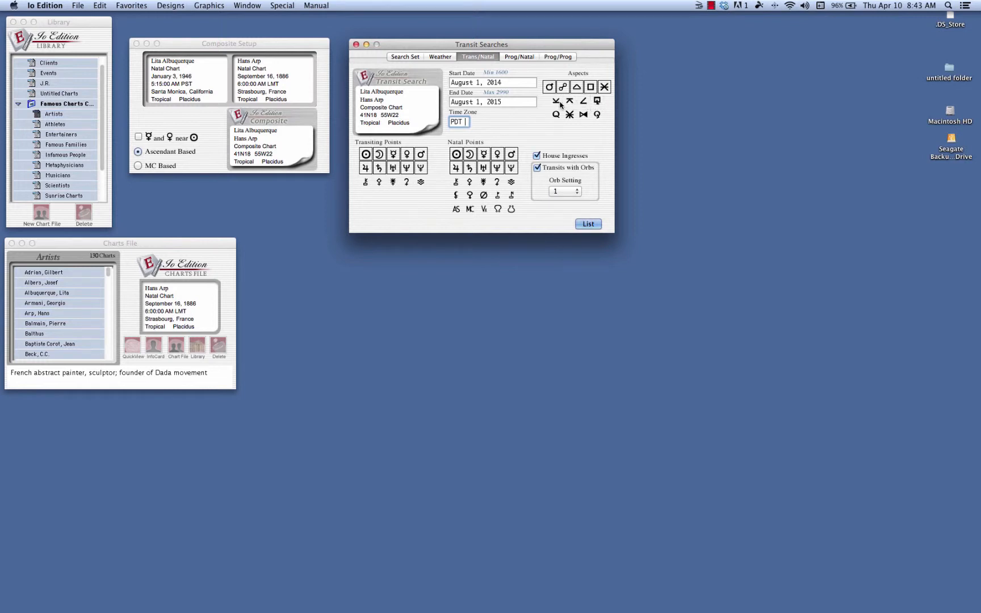
Turn off House Ingresses and Transits with Orbs for the transit-to-natal search.
click(536, 156)
click(537, 168)
click(538, 168)
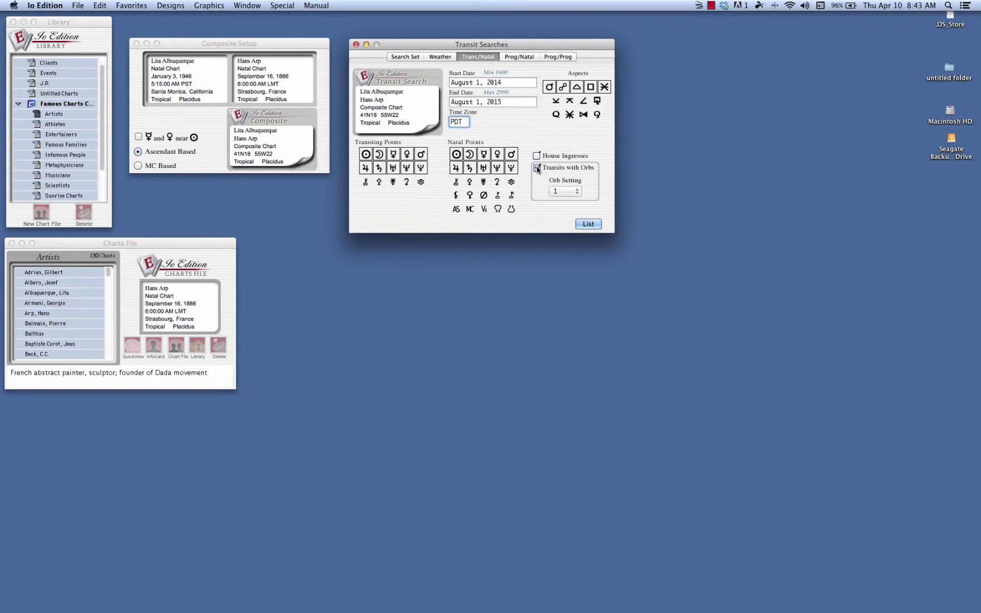
click(581, 193)
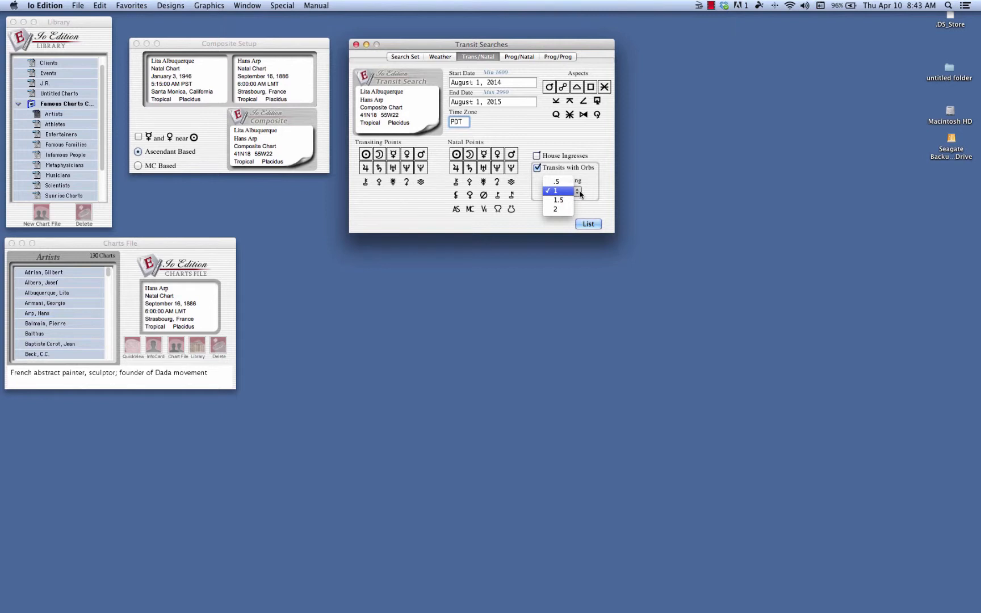
click(580, 193)
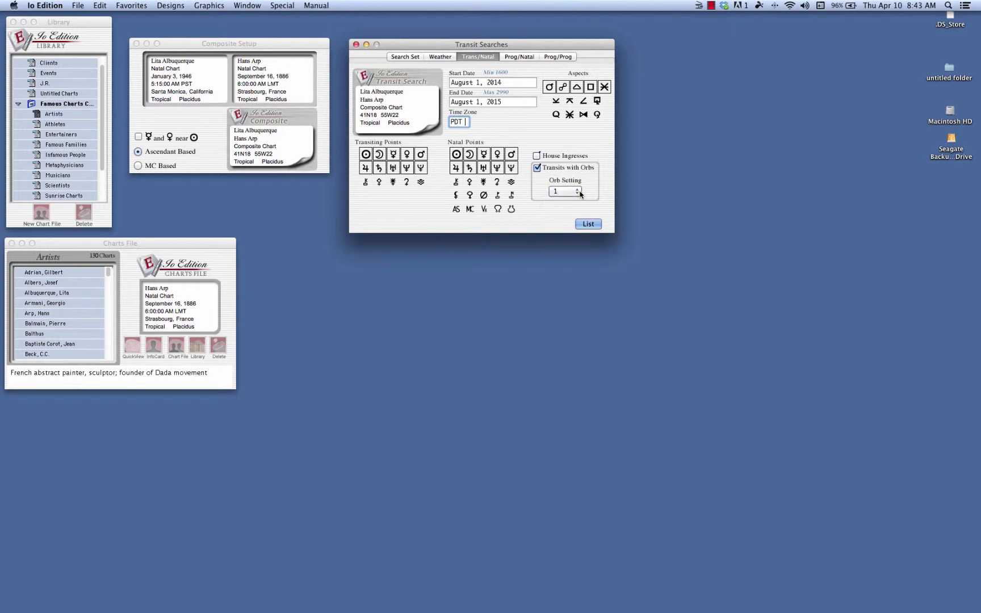
click(536, 168)
List the composite chart's transits and place the results window clear of the composite setup.
click(594, 225)
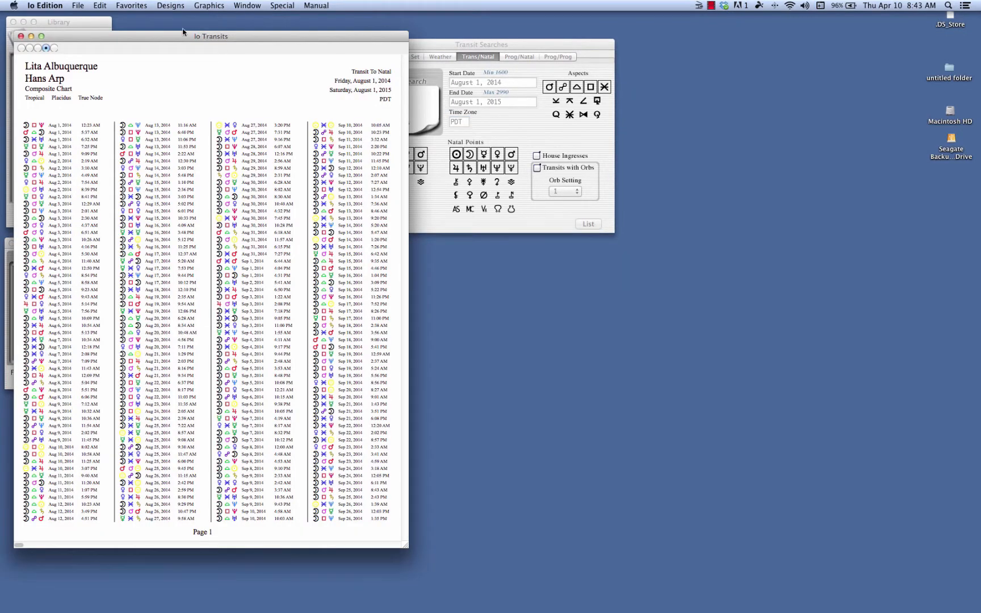
drag(161, 33, 649, 39)
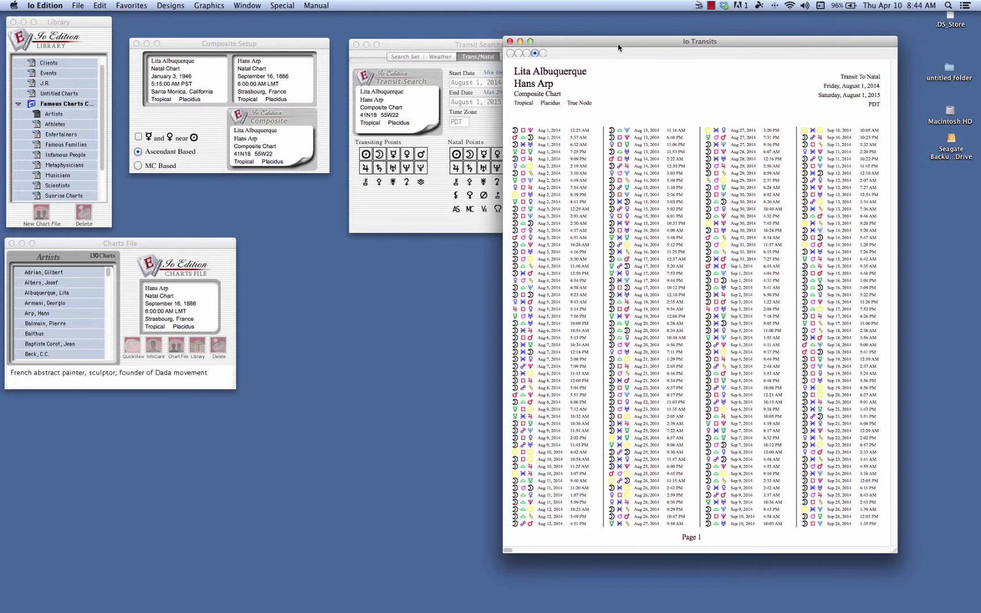
drag(619, 46, 646, 36)
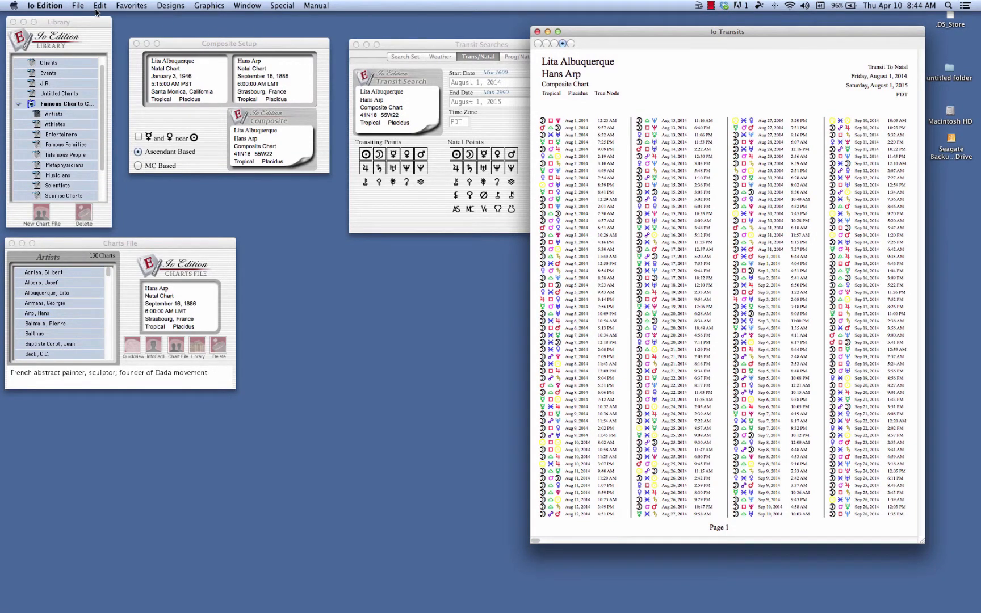
Save the transit list to the Desktop as a PDF named Composite Search and place its icon below the drives.
key(super+w)
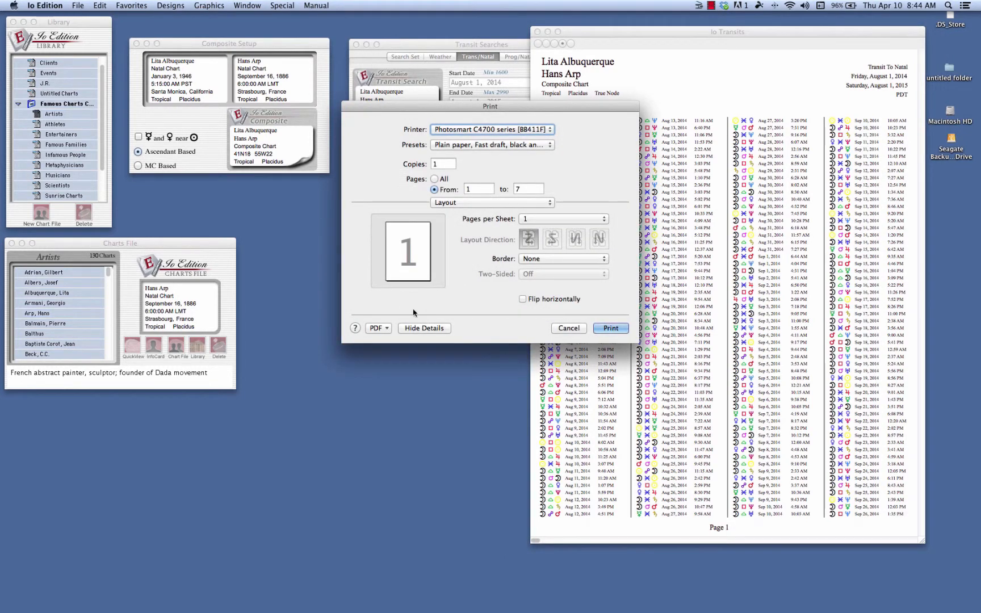
click(387, 329)
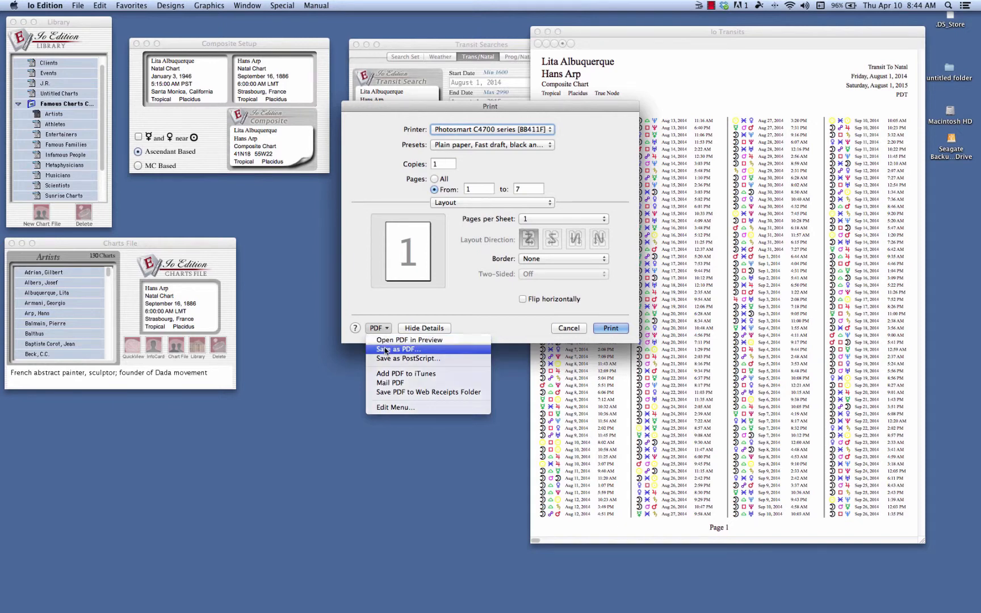
click(383, 348)
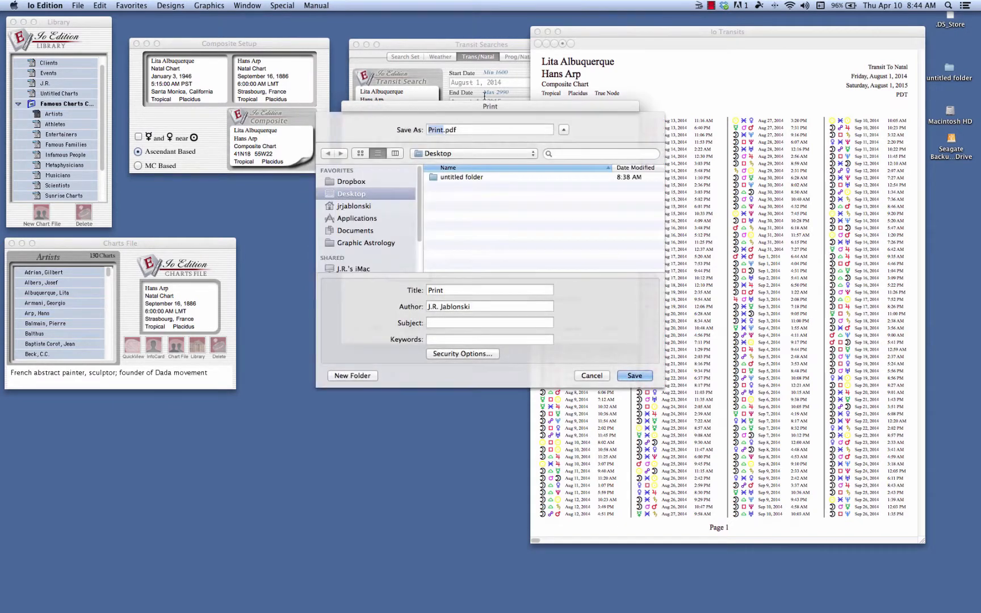
text(Composite Search)
click(635, 376)
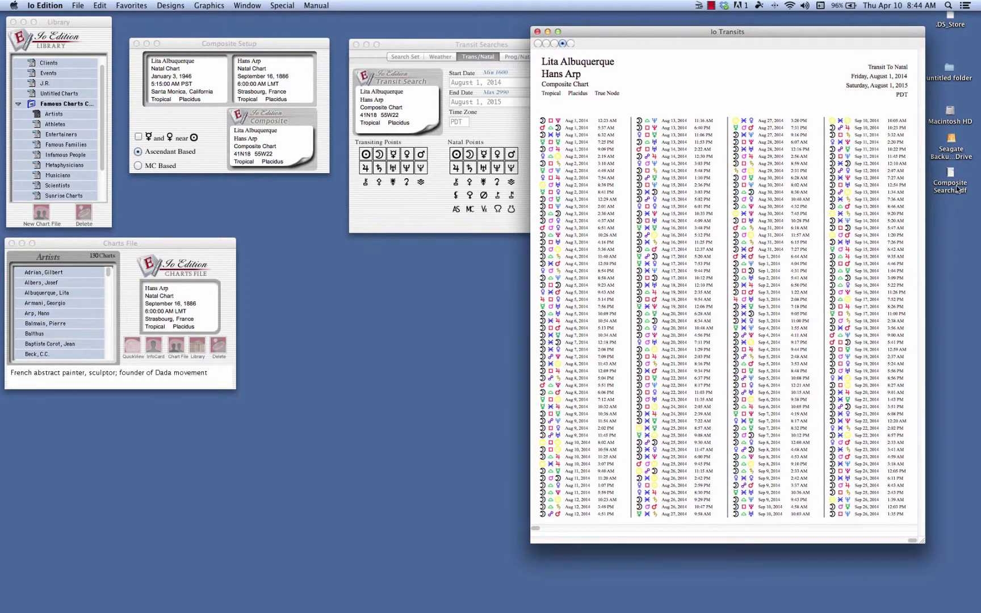
drag(957, 189, 957, 216)
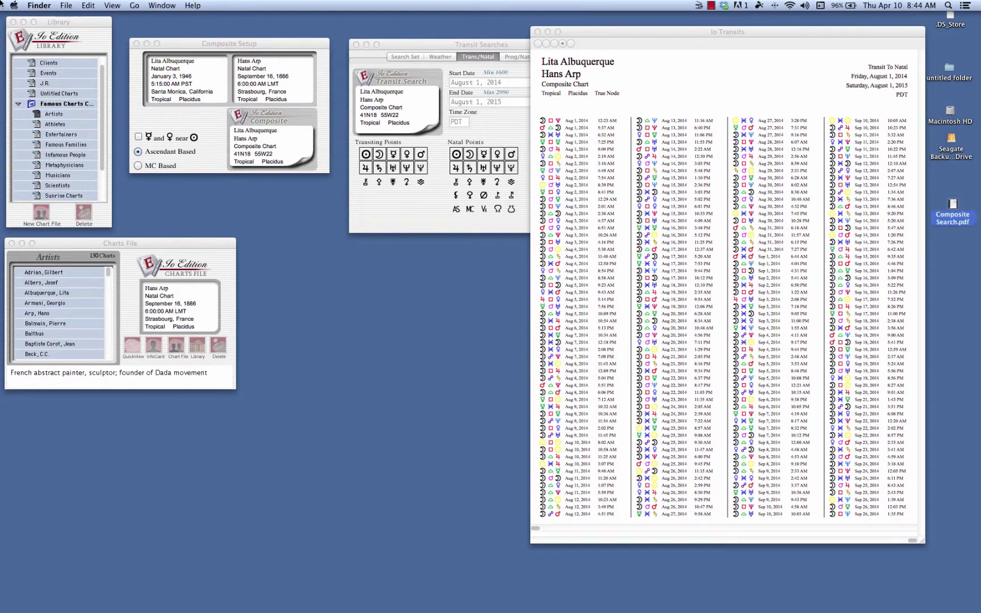
Display the composite chart in the A4 Aspects and Houses design and move its window clear of the composite setup.
click(301, 48)
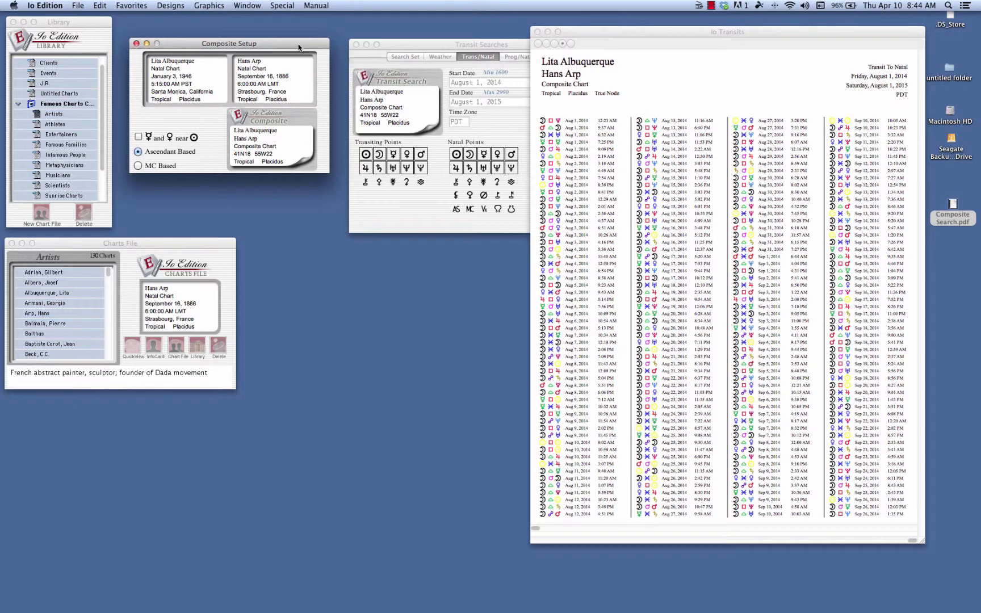
click(130, 5)
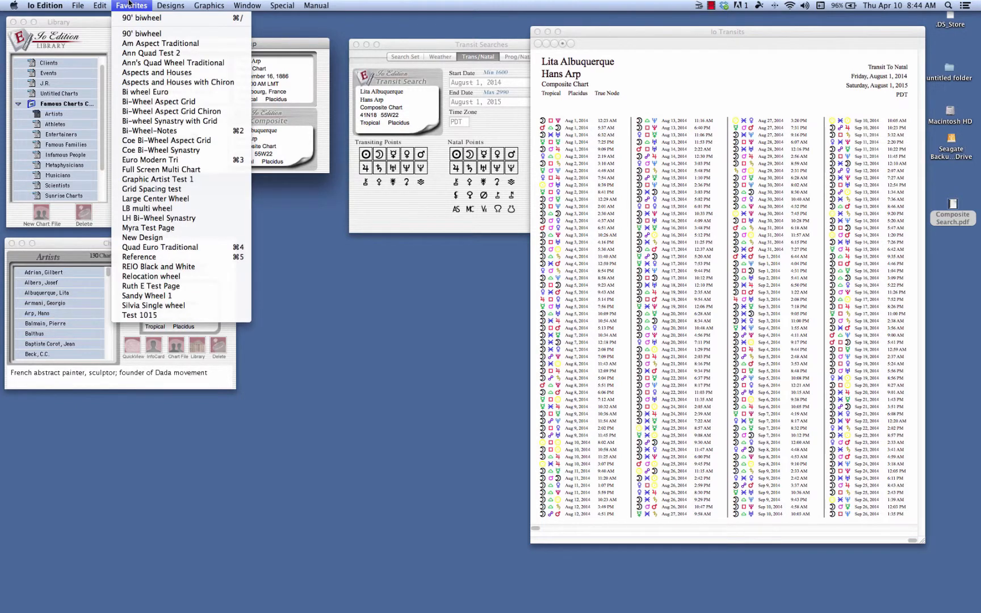
mouse_move(179, 8)
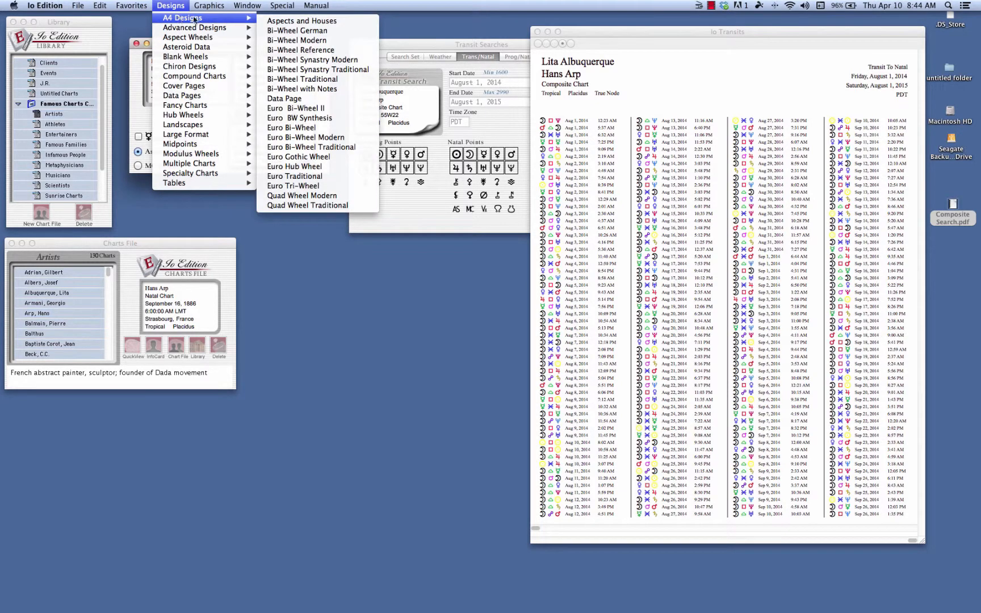
click(285, 21)
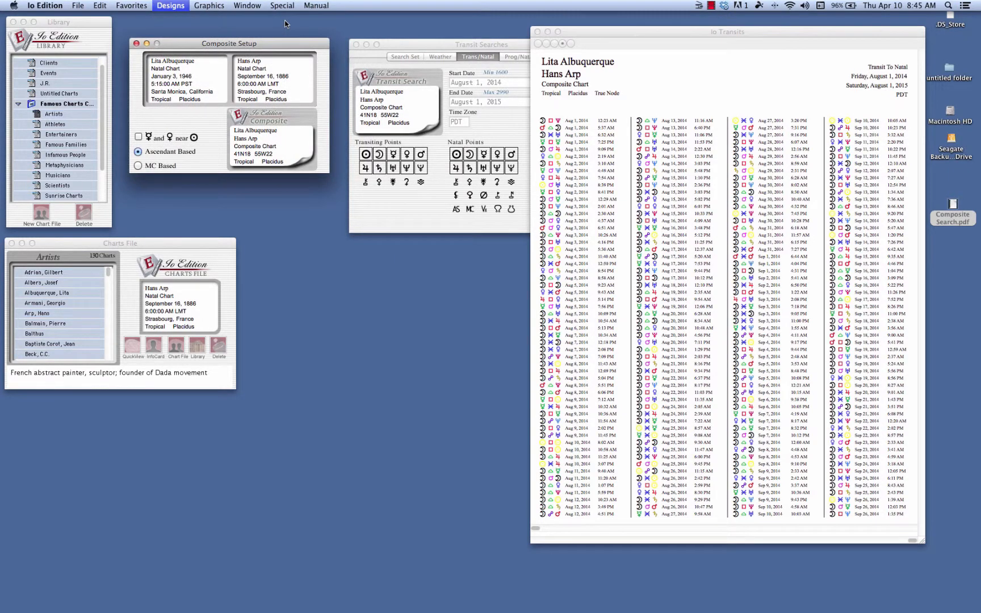
drag(248, 35, 426, 68)
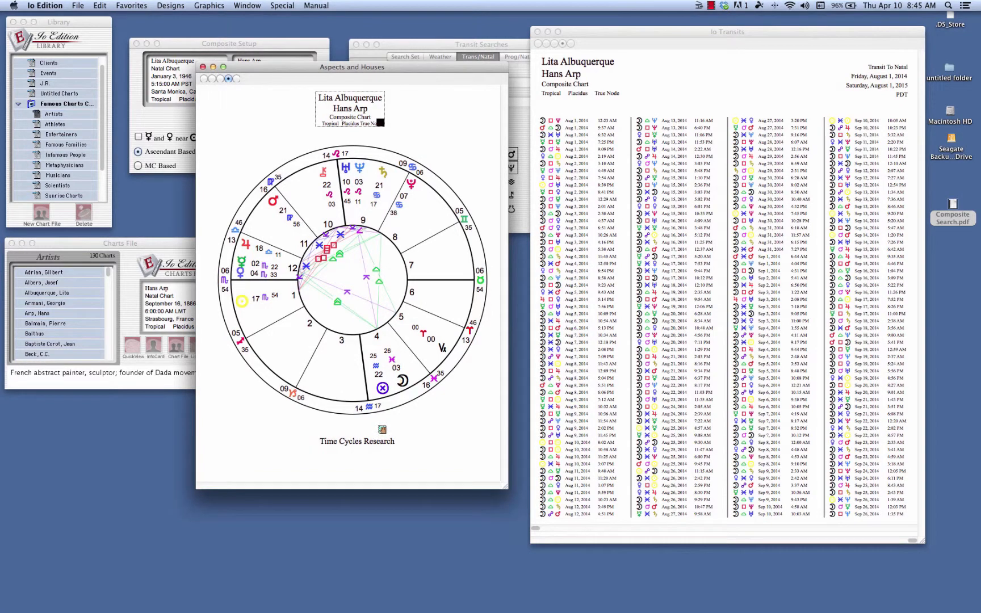